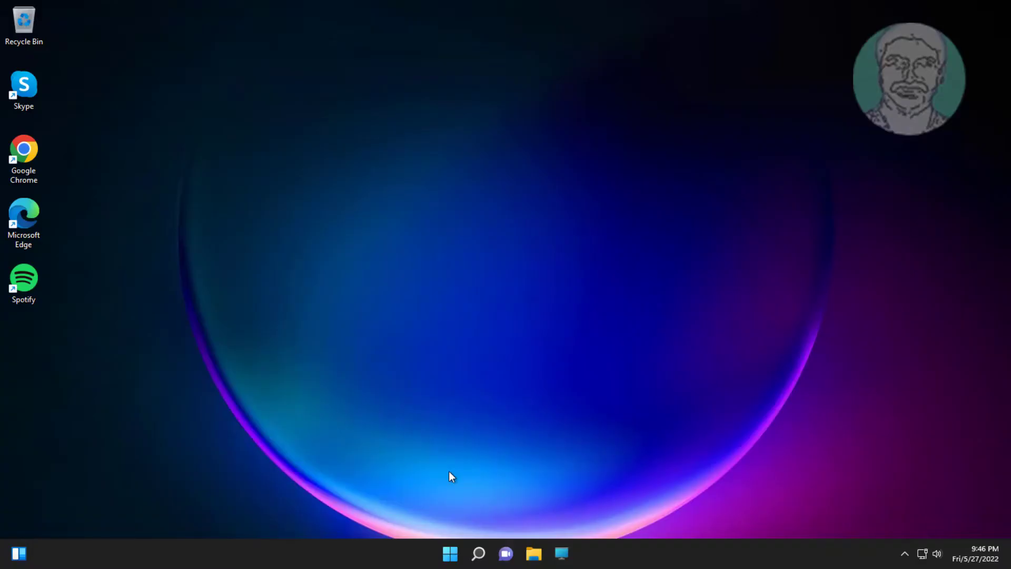
Step: Search Windows for 'regedit' to find Registry Editor
{"action": "left_click", "coordinate": [478, 554]}
{"action": "type", "text": "re"}
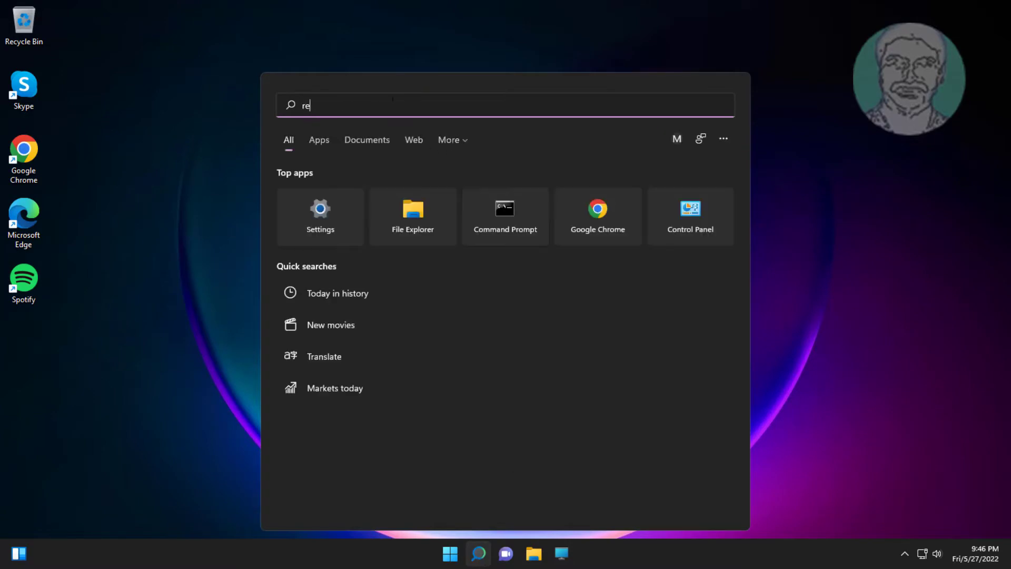
{"action": "type", "text": "gedit"}
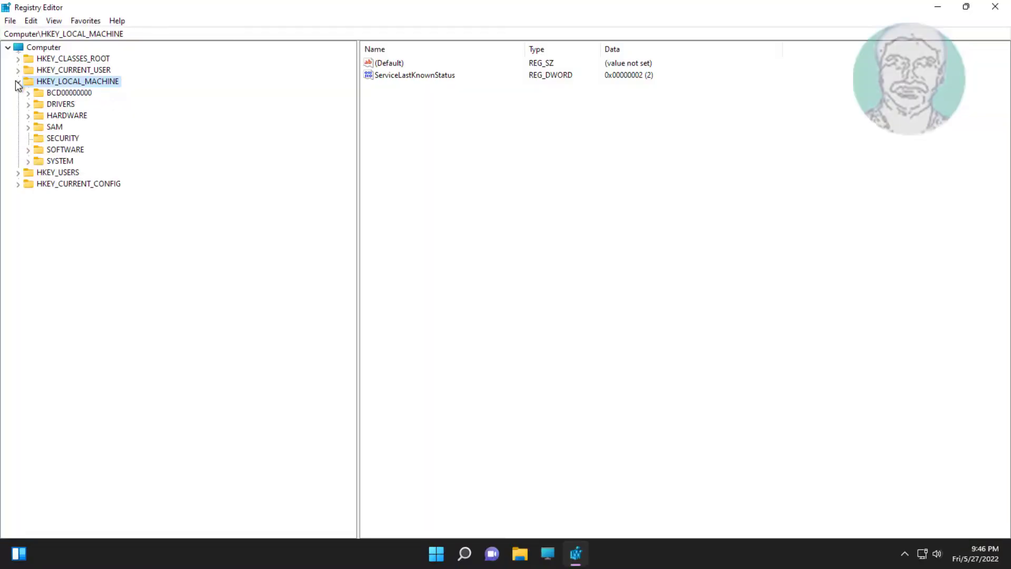
Step: Expand SOFTWARE, Microsoft, Windows and CurrentVersion to bring the Run subkey into view
{"action": "left_click", "coordinate": [65, 149]}
{"action": "left_click", "coordinate": [29, 149]}
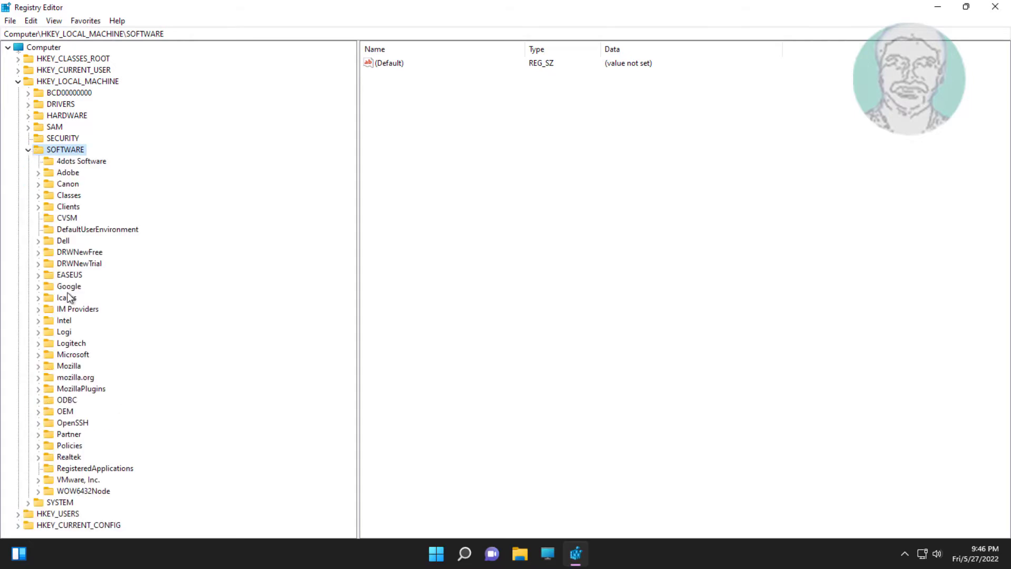
{"action": "left_click", "coordinate": [69, 355]}
{"action": "left_click", "coordinate": [38, 354]}
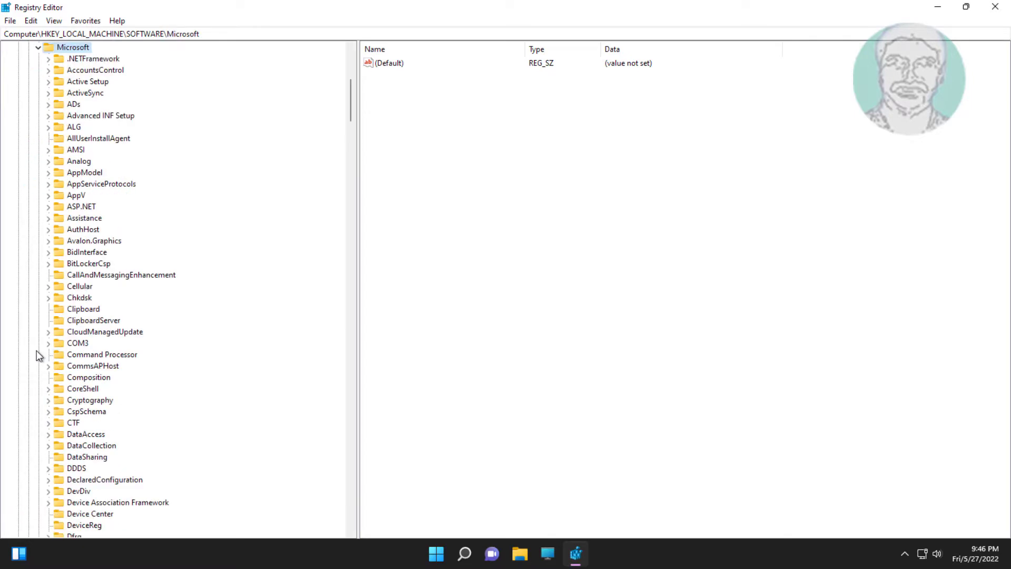
{"action": "key", "text": "w"}
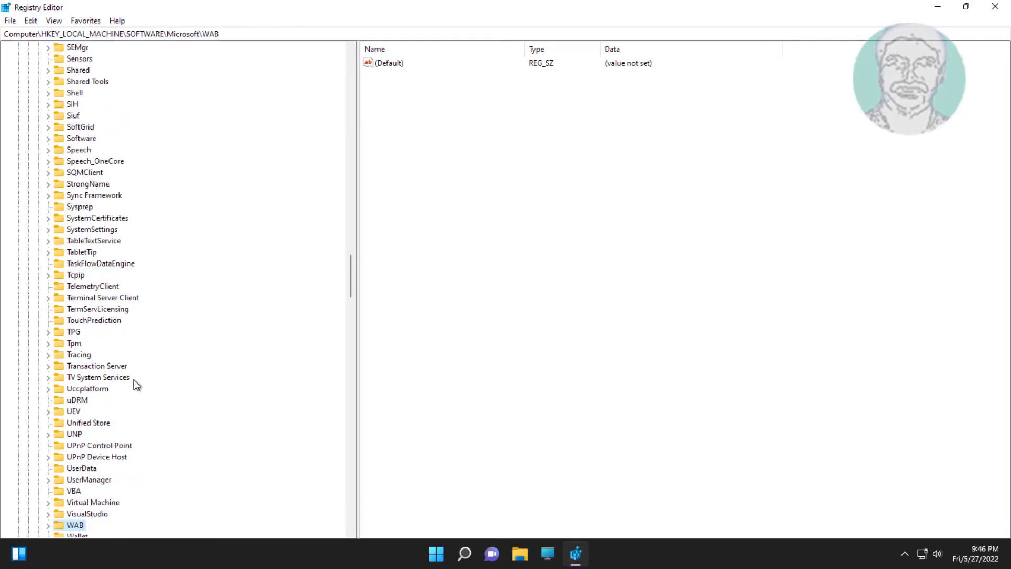
{"action": "scroll", "coordinate": [110, 354], "scroll_direction": "down", "scroll_amount": 3}
{"action": "left_click", "coordinate": [82, 377]}
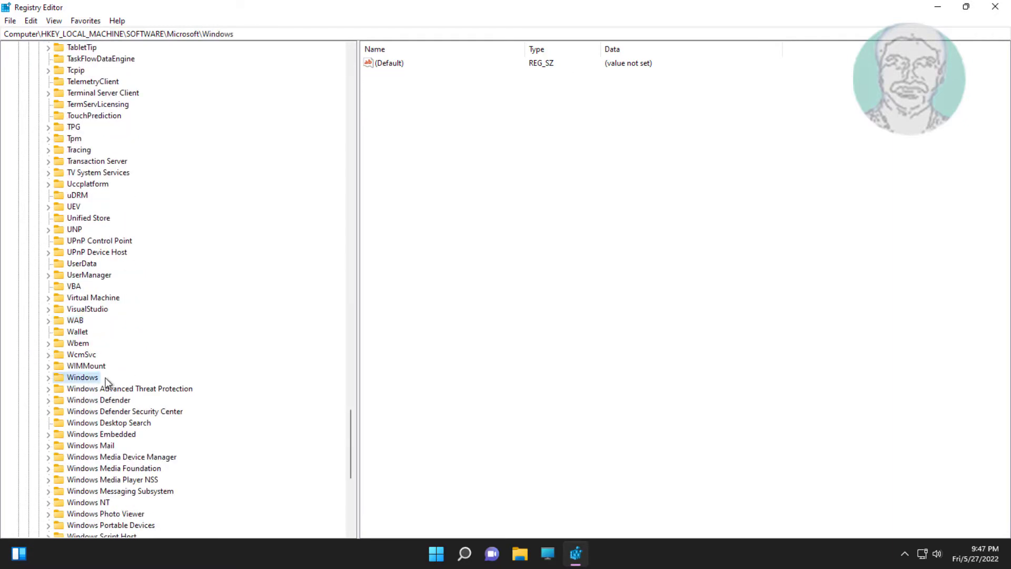
{"action": "double_click", "coordinate": [56, 377]}
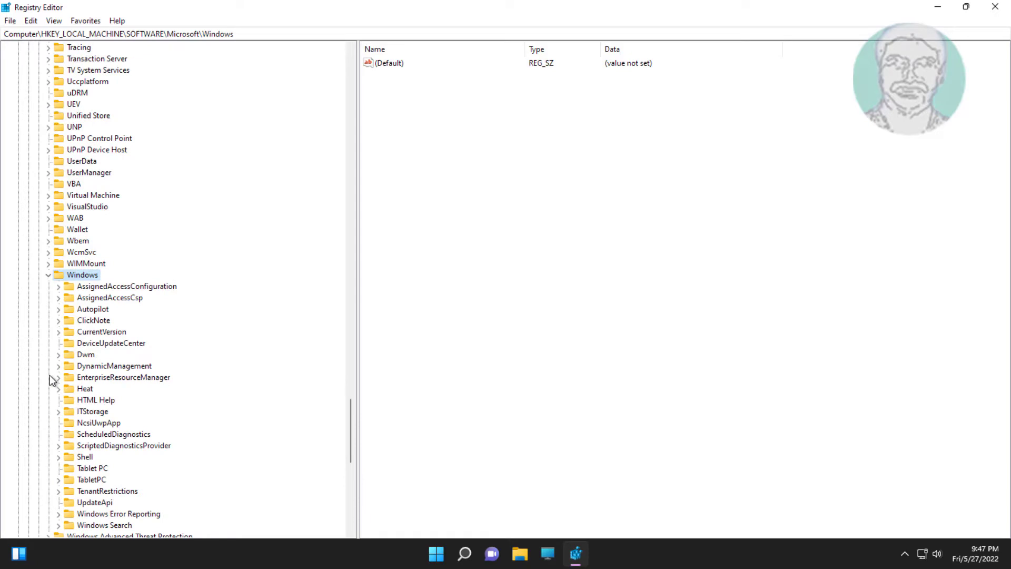
{"action": "left_click", "coordinate": [101, 332]}
{"action": "left_click", "coordinate": [60, 333]}
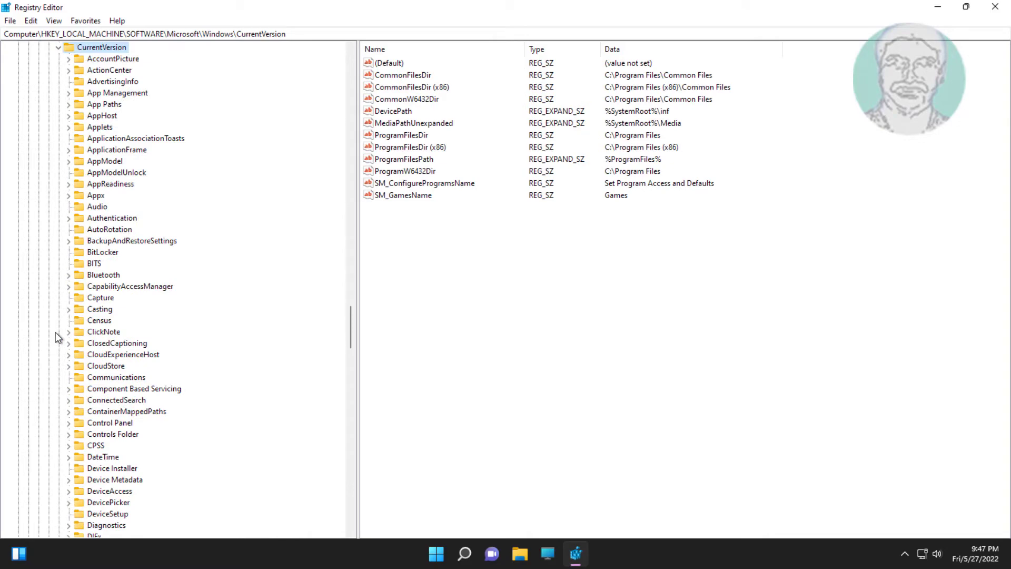
{"action": "left_click", "coordinate": [98, 332]}
{"action": "type", "text": "re"}
{"action": "scroll", "coordinate": [237, 410], "scroll_direction": "down", "scroll_amount": 1}
{"action": "scroll", "coordinate": [237, 411], "scroll_direction": "down", "scroll_amount": 3}
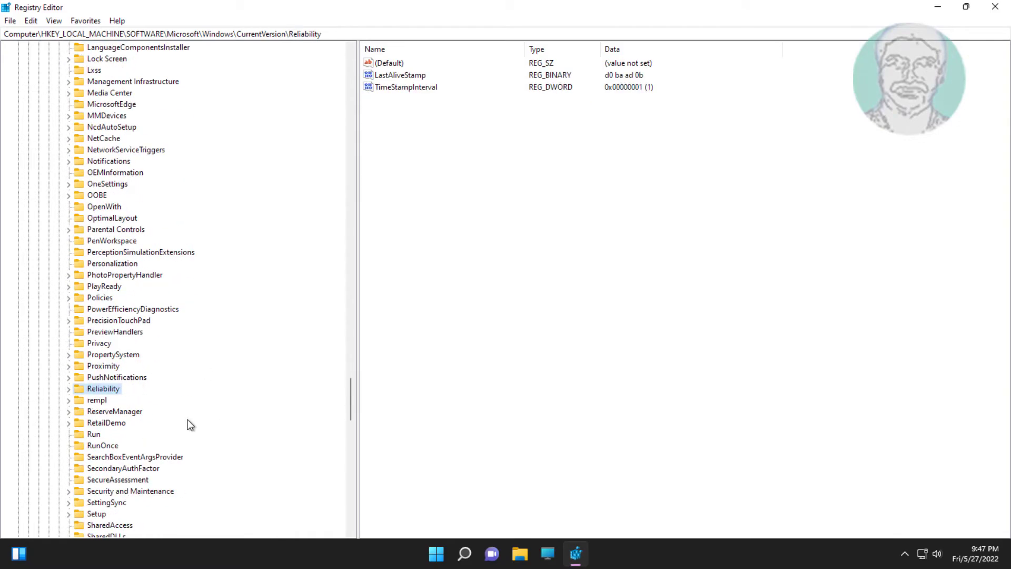
{"action": "scroll", "coordinate": [190, 418], "scroll_direction": "down", "scroll_amount": 3}
{"action": "scroll", "coordinate": [189, 419], "scroll_direction": "down", "scroll_amount": 3}
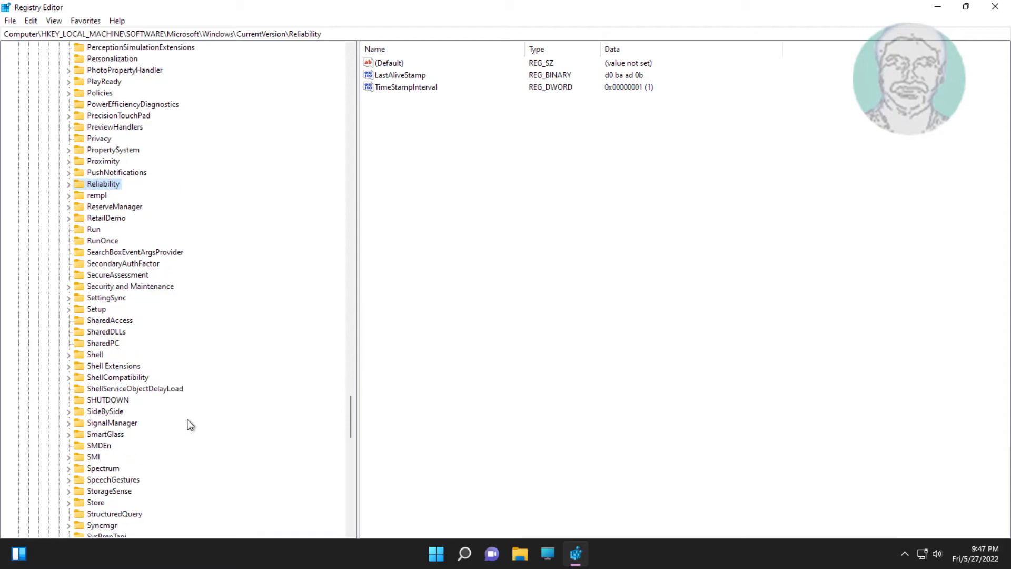
Step: Add a string value named 'ctfmon' to the Run key and open it for editing
{"action": "left_click", "coordinate": [94, 229]}
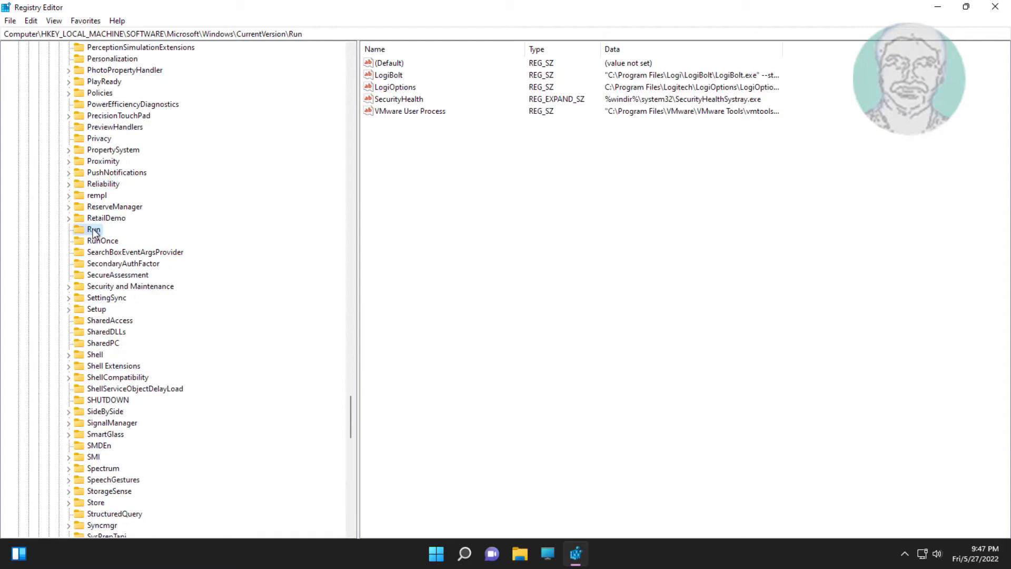
{"action": "right_click", "coordinate": [404, 158]}
{"action": "mouse_move", "coordinate": [440, 166]}
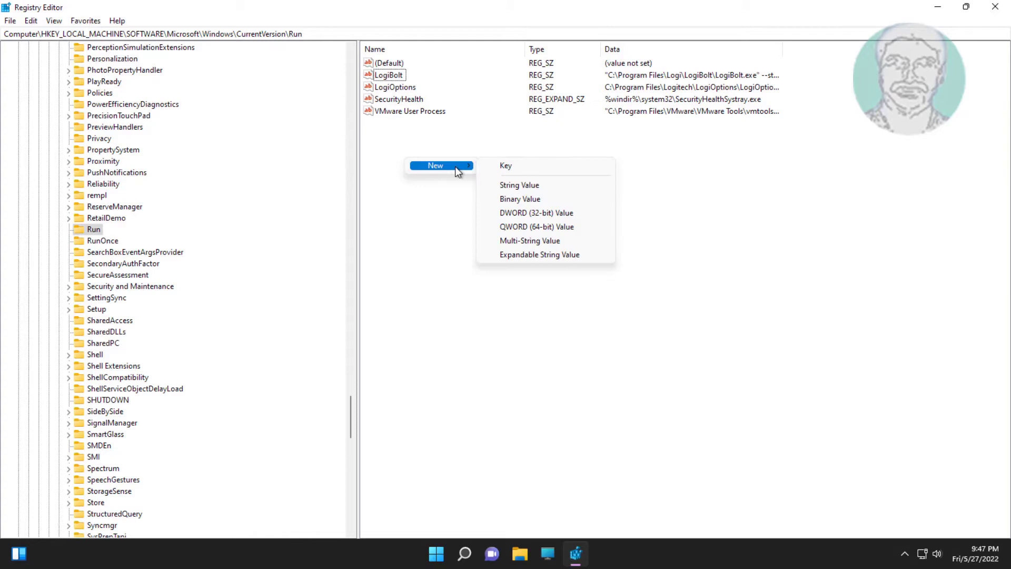
{"action": "left_click", "coordinate": [512, 186]}
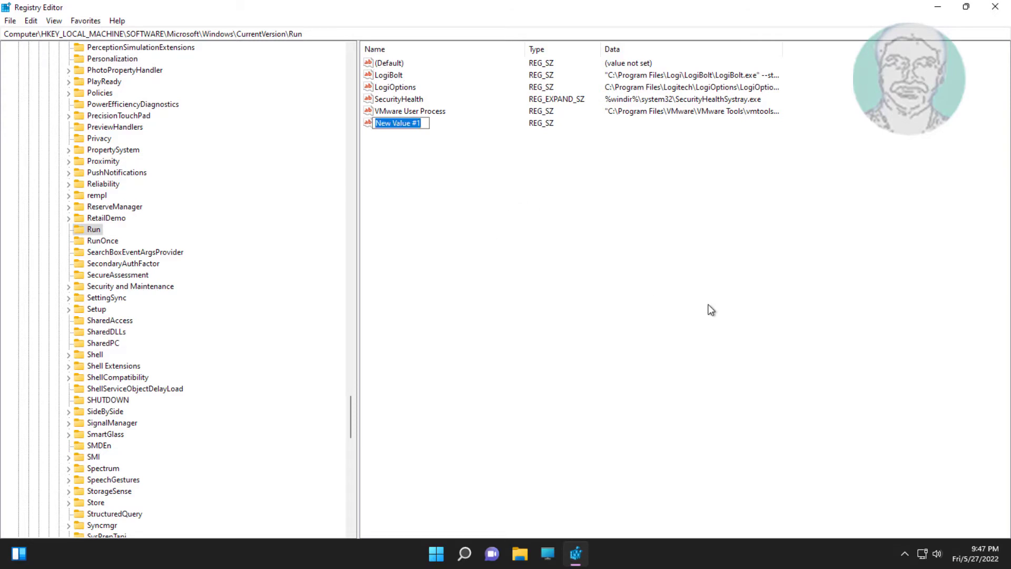
{"action": "type", "text": "ct"}
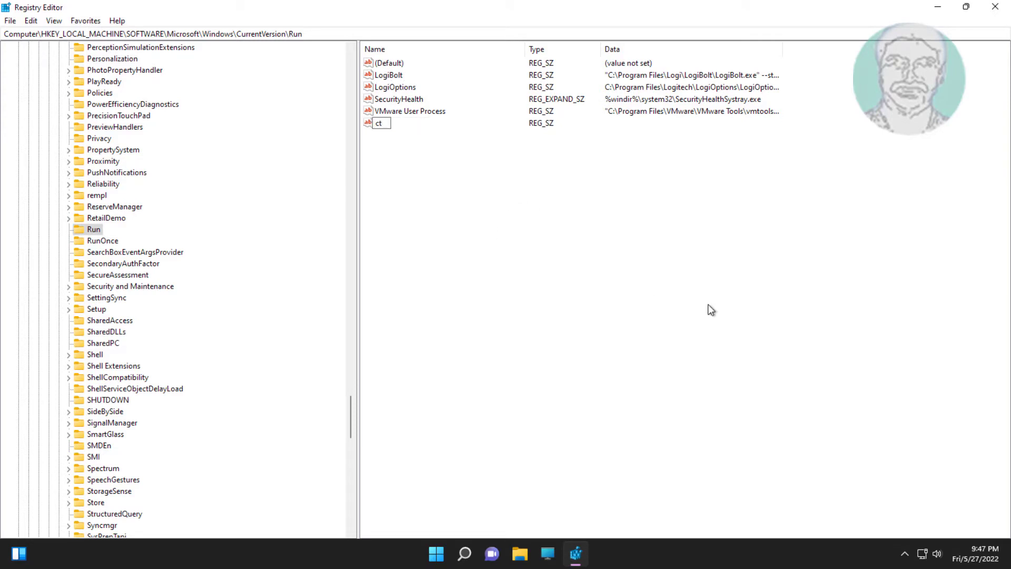
{"action": "type", "text": "fmon"}
{"action": "key", "text": "Return"}
{"action": "double_click", "coordinate": [387, 123]}
{"action": "type", "text": "c:\\wi"}
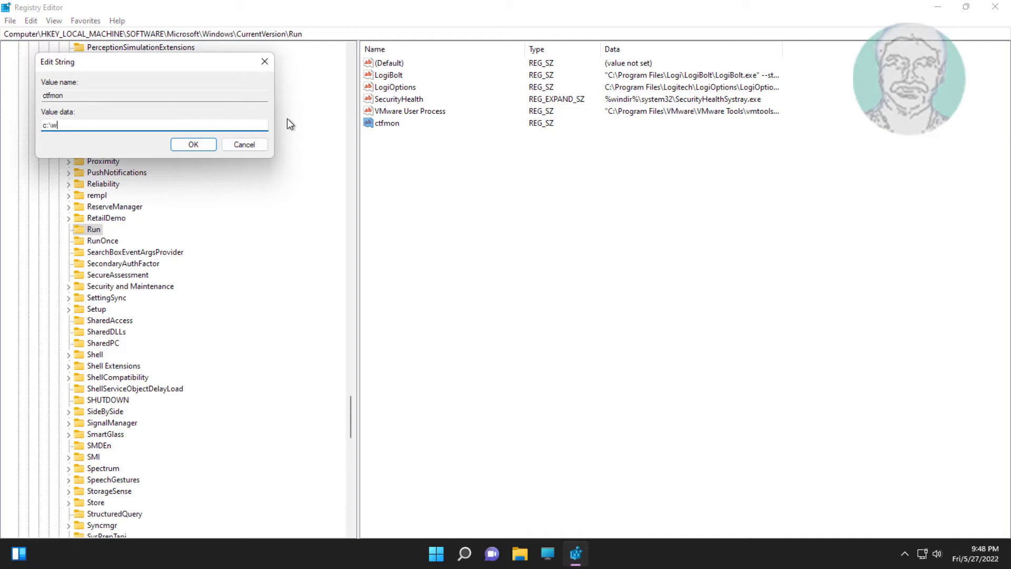
{"action": "type", "text": "ndows\\system"}
{"action": "type", "text": "32"}
{"action": "type", "text": "mon.exe"}
Step: Save 'c:\windows\system32\ctfmon.exe' as the ctfmon value data
{"action": "left_click", "coordinate": [193, 145]}
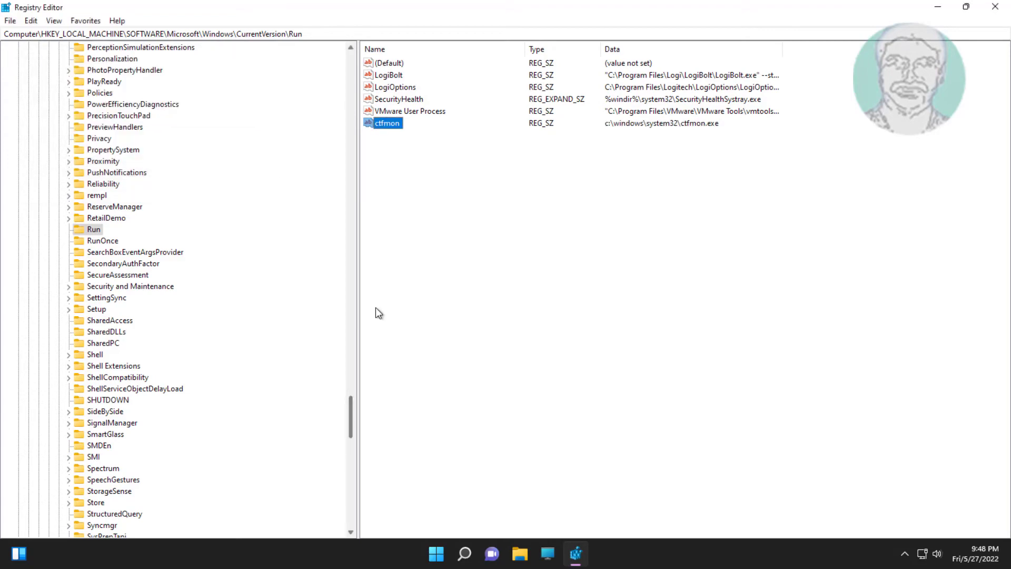
{"action": "left_click_drag", "start_coordinate": [346, 421], "coordinate": [347, 287]}
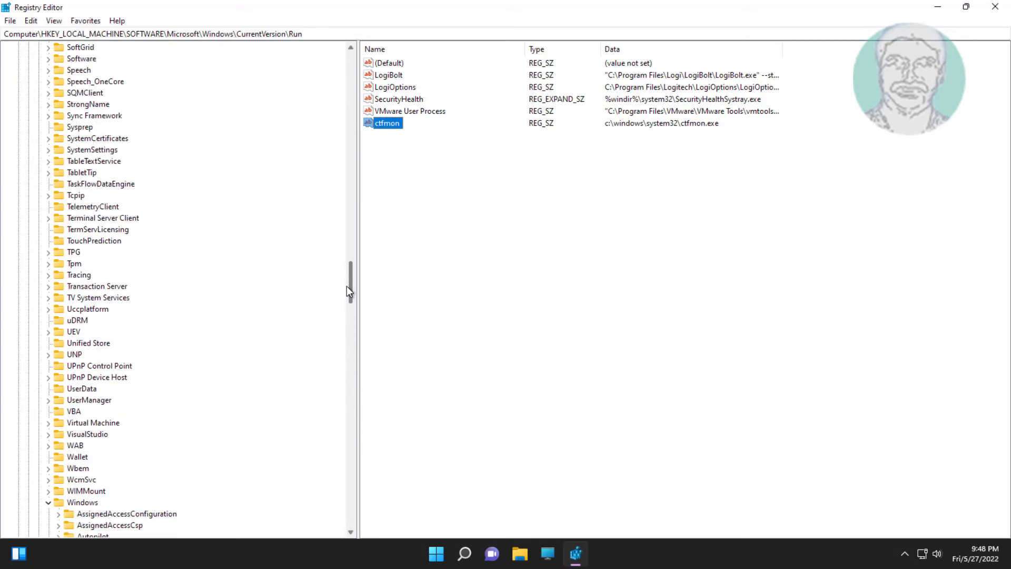
Step: Collapse Windows, Microsoft, SOFTWARE and HKEY_LOCAL_MACHINE, then close Registry Editor
{"action": "left_click", "coordinate": [48, 502]}
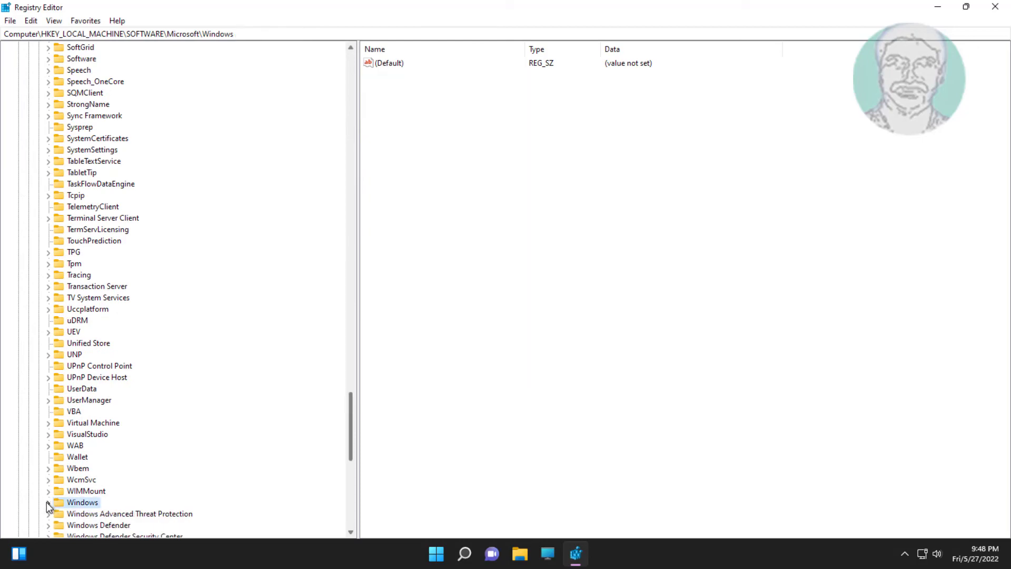
{"action": "left_click_drag", "start_coordinate": [353, 442], "coordinate": [350, 55]}
{"action": "left_click", "coordinate": [39, 354]}
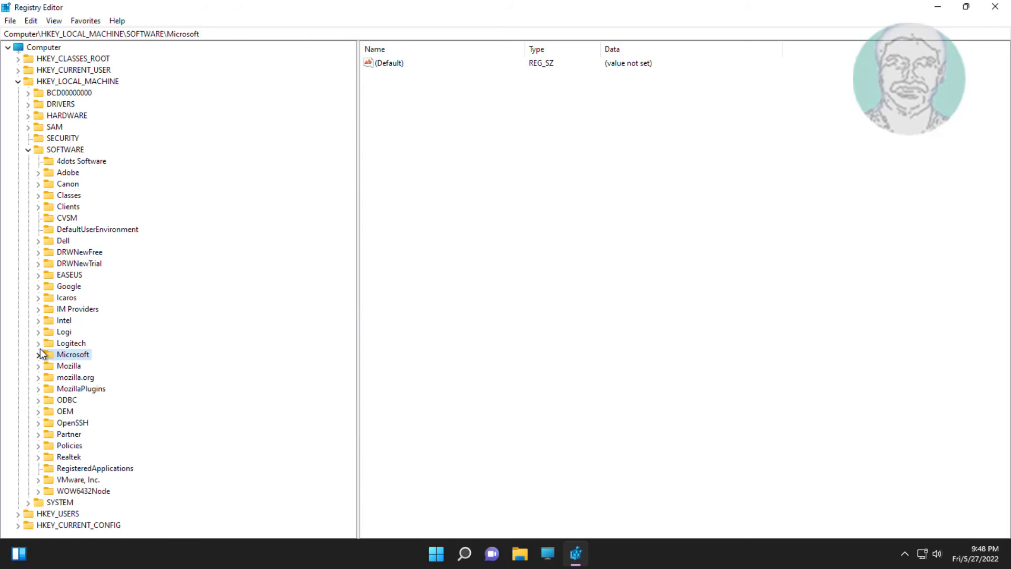
{"action": "left_click", "coordinate": [28, 150]}
{"action": "left_click", "coordinate": [18, 81]}
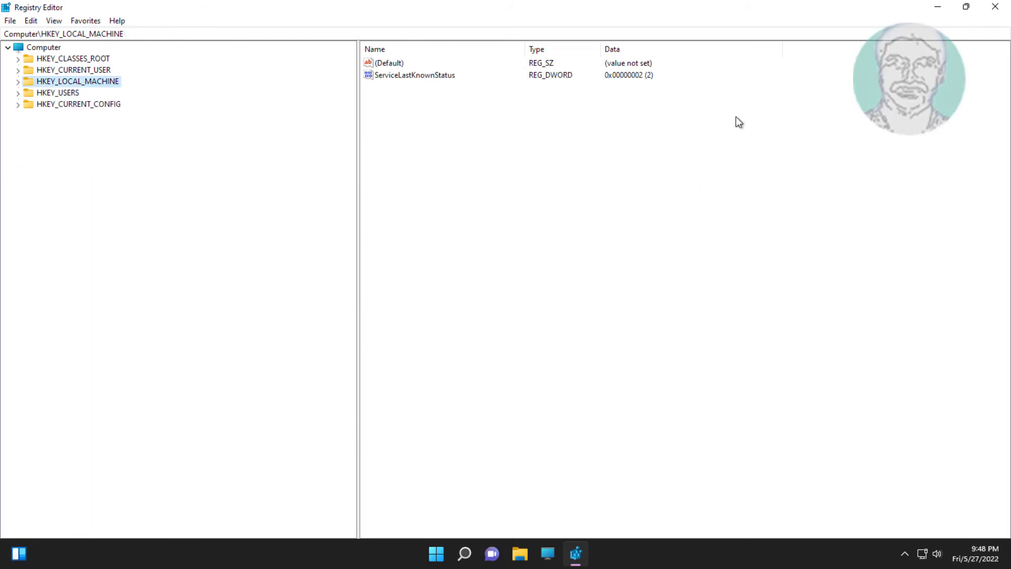
{"action": "left_click", "coordinate": [995, 7]}
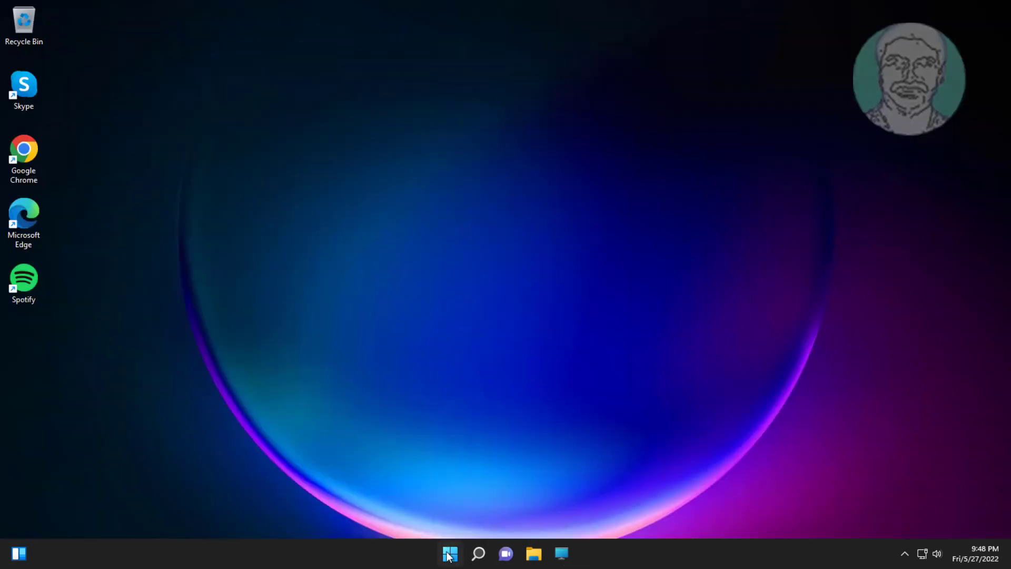
Step: Open the Windows Start menu from the taskbar
{"action": "left_click", "coordinate": [449, 553]}
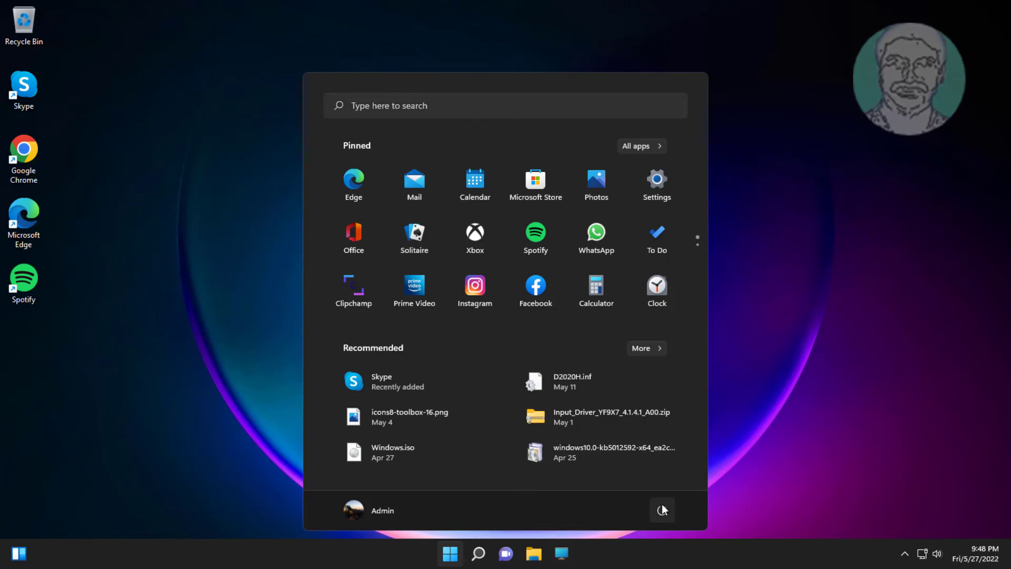